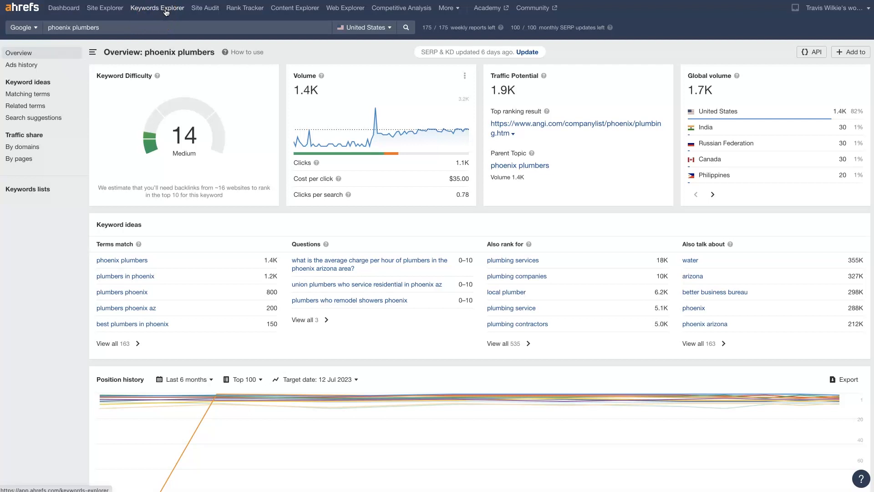
# - Examine the keyword overview for "phoenix plumbers", including its search volume, clicks per search and cost per click
pyautogui.click(52, 29)
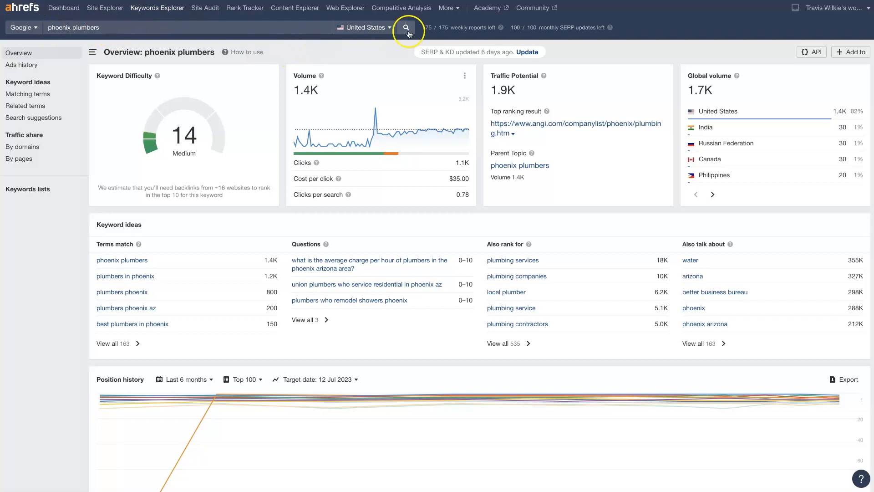
pyautogui.click(378, 28)
pyautogui.click(626, 54)
pyautogui.moveTo(461, 194); pyautogui.dragTo(470, 195)
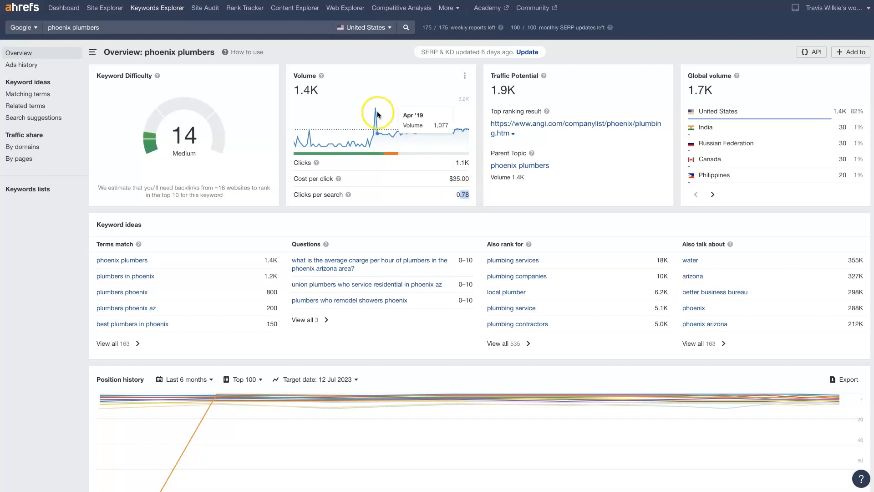
pyautogui.moveTo(145, 52); pyautogui.dragTo(214, 53)
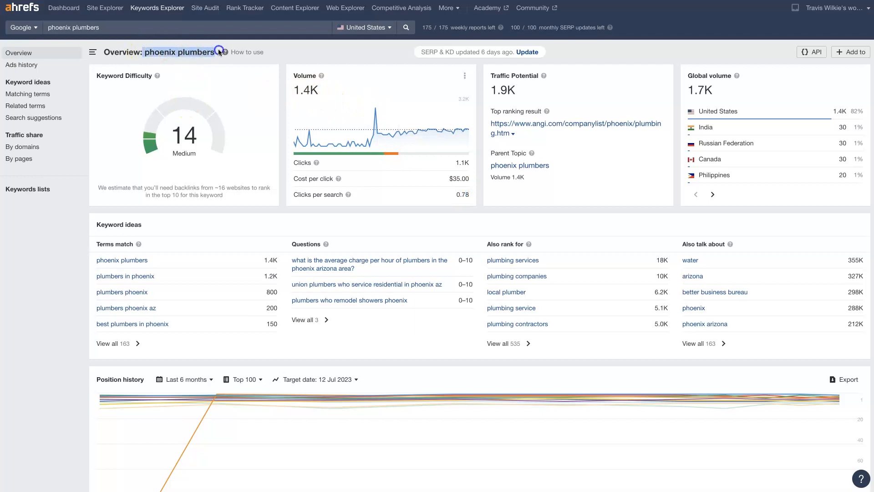
pyautogui.click(210, 53)
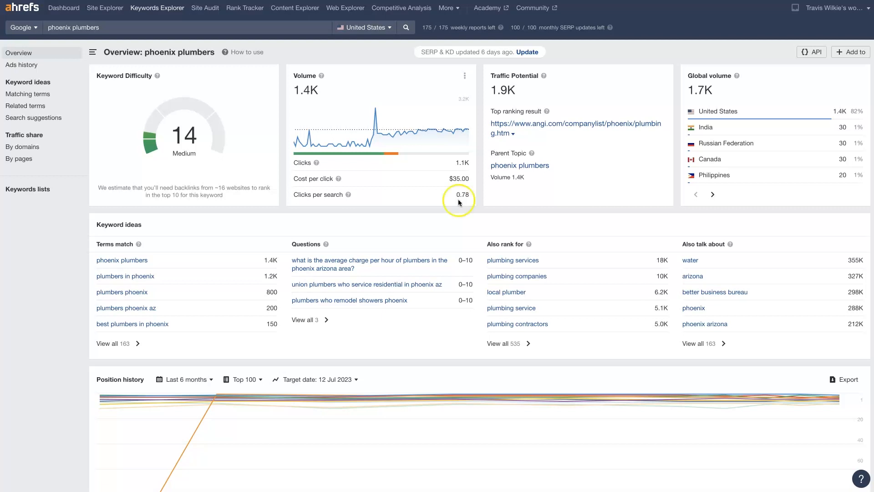
pyautogui.moveTo(450, 178); pyautogui.dragTo(456, 179)
pyautogui.moveTo(456, 180); pyautogui.dragTo(469, 183)
pyautogui.click(144, 51)
pyautogui.moveTo(145, 51); pyautogui.dragTo(213, 52)
pyautogui.click(206, 63)
# - Expand the SERP overview for "phoenix plumbers" to show more ranking results and look through the longer list
pyautogui.scroll(-15, 206, 272)
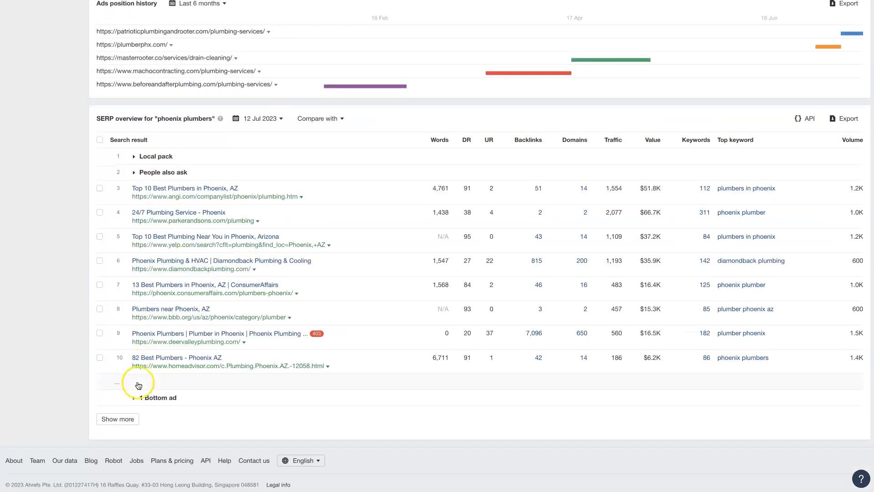
pyautogui.click(117, 419)
pyautogui.scroll(-20, 215, 248)
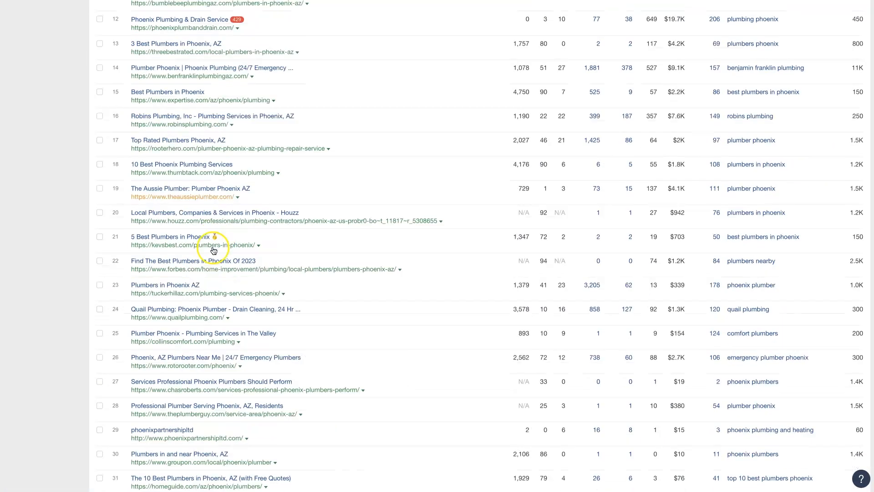
pyautogui.scroll(20, 209, 258)
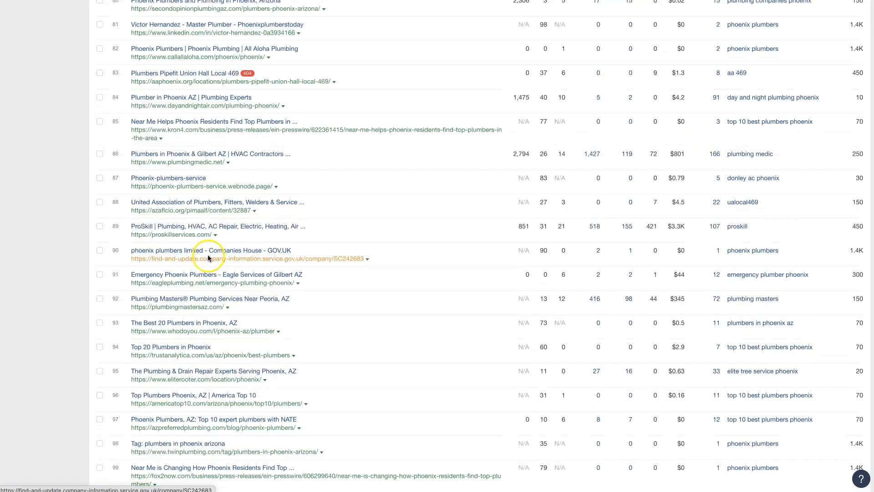
pyautogui.scroll(10, 209, 259)
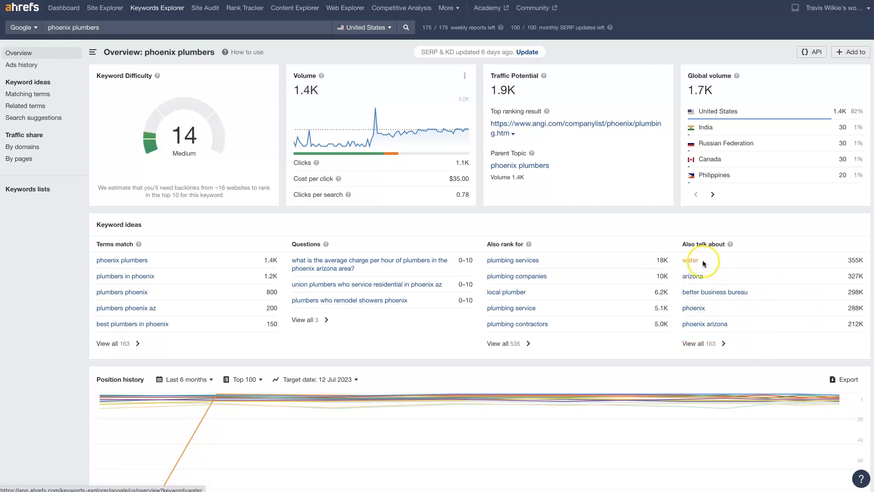
# - Examine the keyword ideas, position history, ads position history and SERP results for a local plumbing competitor
pyautogui.click(693, 277)
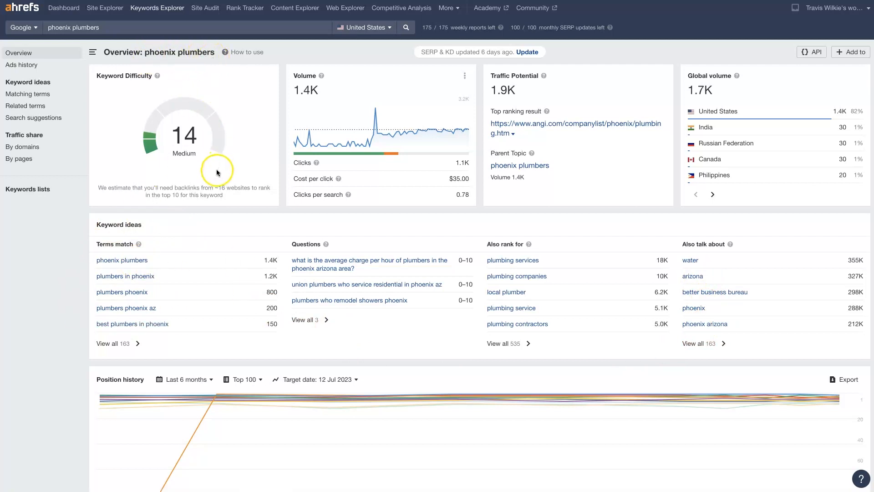
pyautogui.scroll(-4, 217, 171)
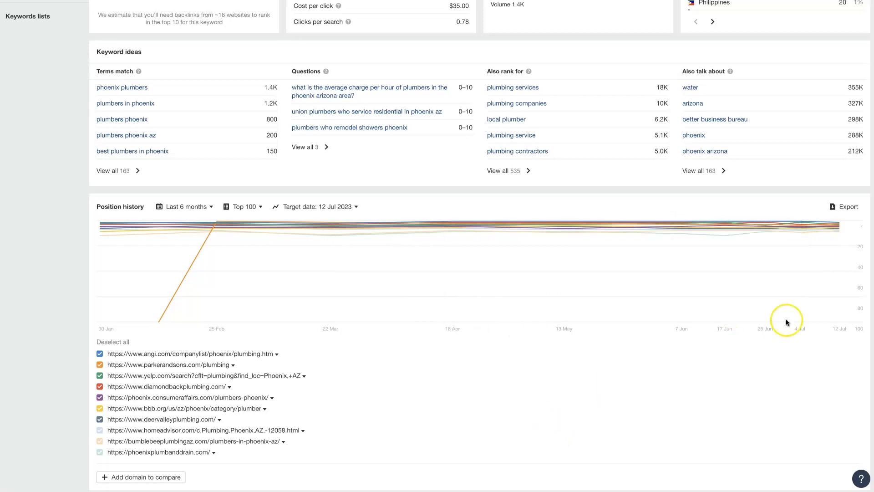
pyautogui.scroll(-5, 590, 419)
pyautogui.scroll(-2, 577, 387)
pyautogui.scroll(-2, 550, 345)
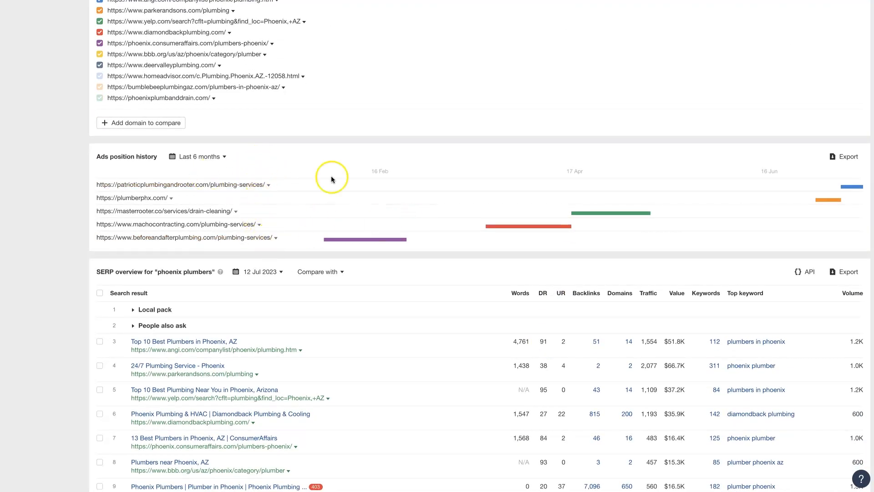
pyautogui.scroll(-7, 679, 342)
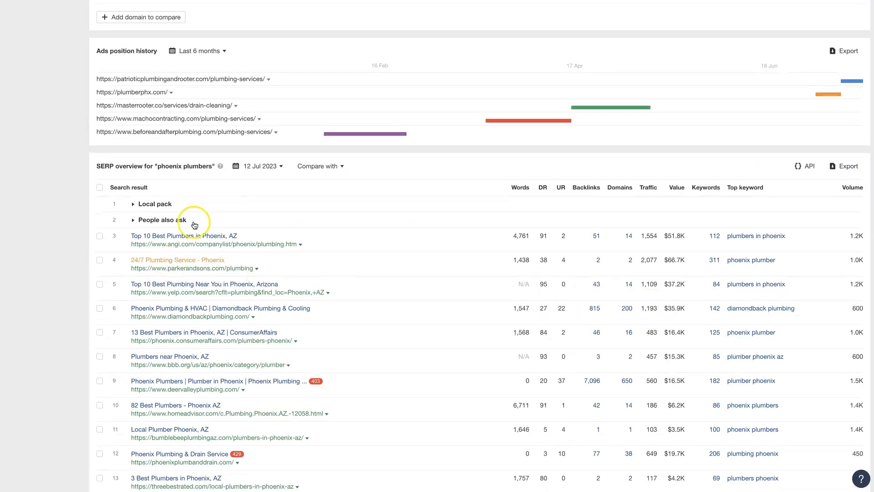
pyautogui.scroll(-8, 482, 291)
pyautogui.scroll(16, 601, 332)
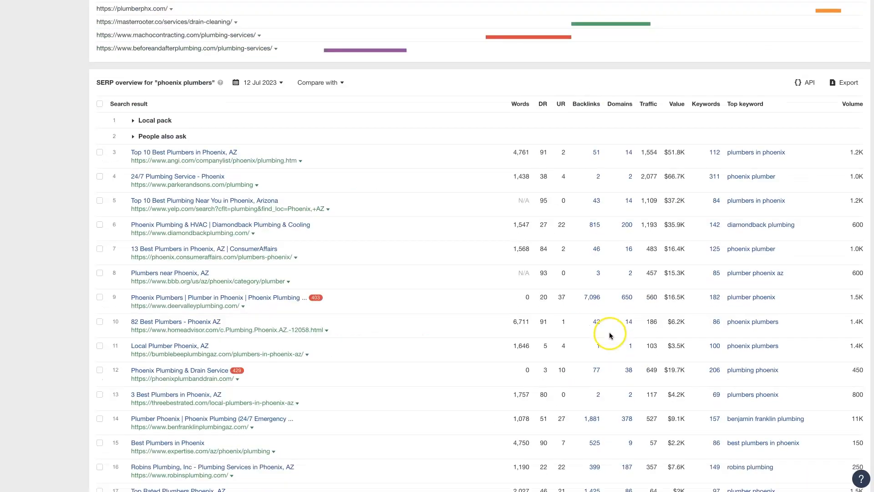
pyautogui.scroll(-4, 779, 347)
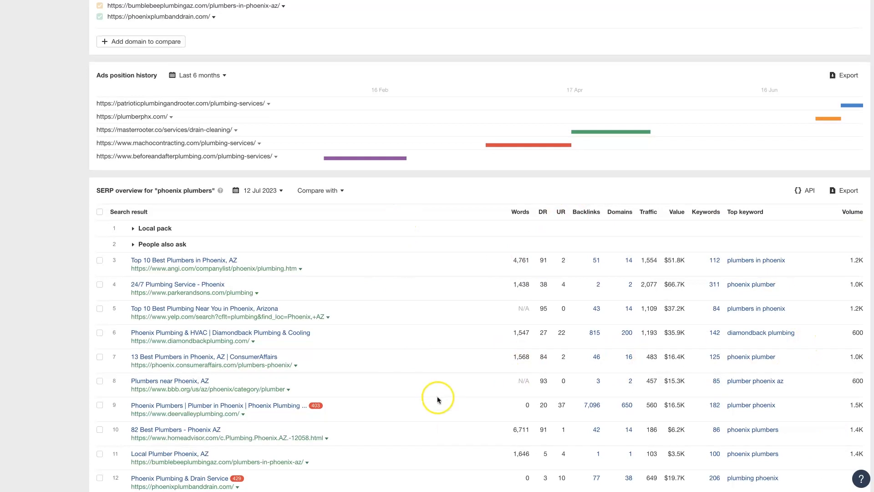
pyautogui.scroll(-2, 437, 399)
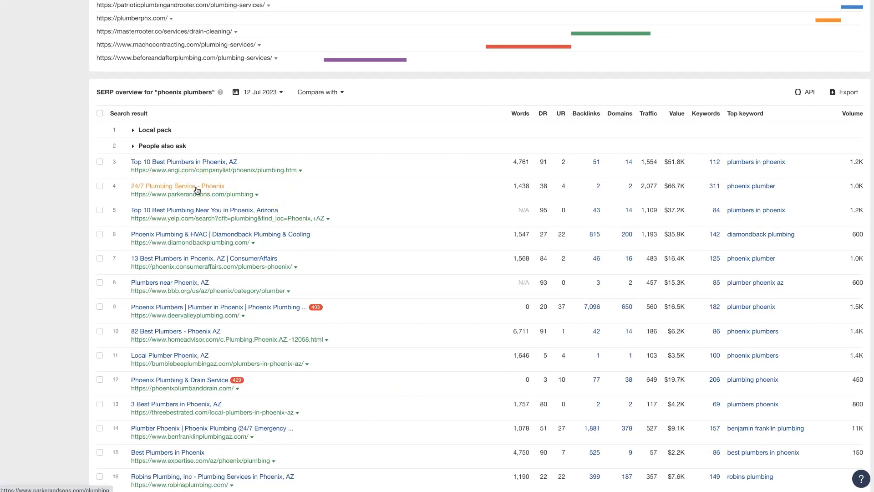
# - Copy the Diamondback Plumbing & Cooling result's link address and analyze that site in Site Explorer in a new tab
pyautogui.rightClick(201, 234)
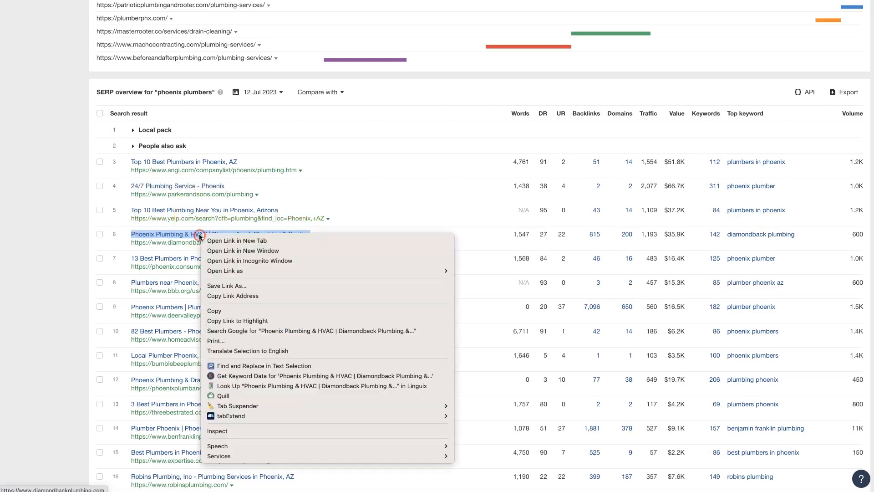
pyautogui.click(275, 297)
pyautogui.scroll(15, 275, 303)
pyautogui.click(65, 15)
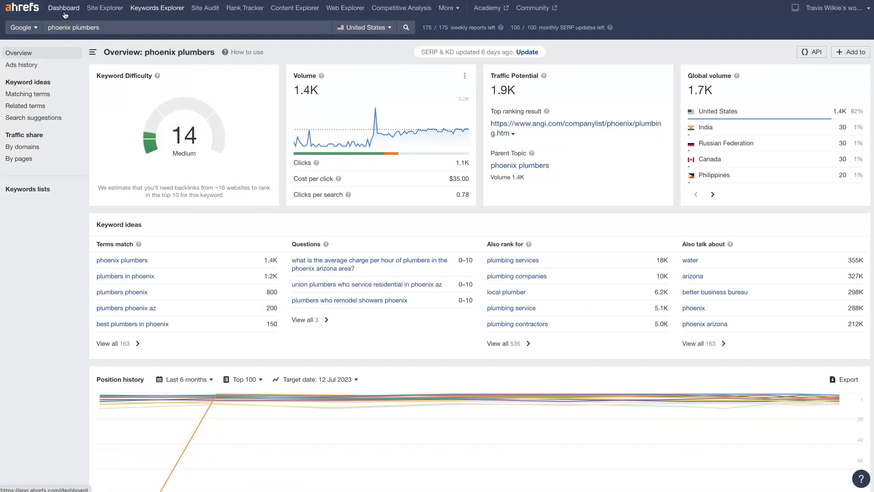
pyautogui.rightClick(105, 11)
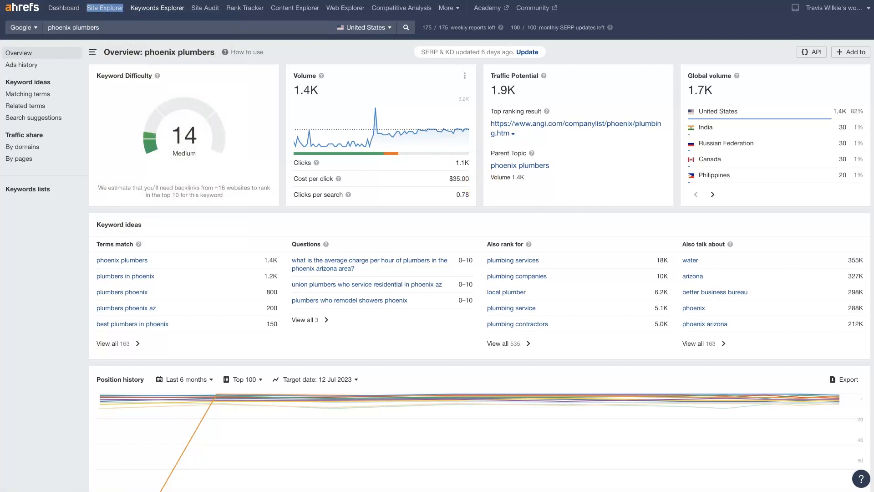
pyautogui.hotkey('ctrl', 'Tab')
pyautogui.click(369, 254)
pyautogui.hotkey('ctrl', 'v')
pyautogui.click(605, 259)
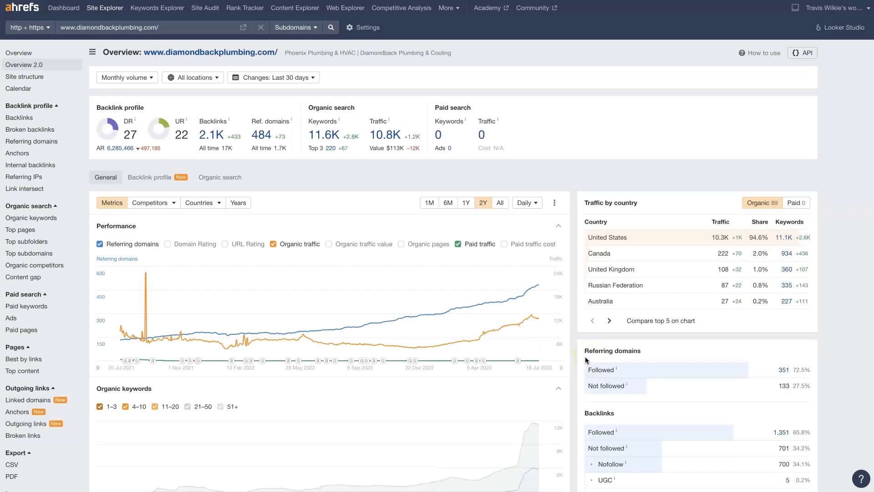
pyautogui.click(583, 356)
pyautogui.click(320, 132)
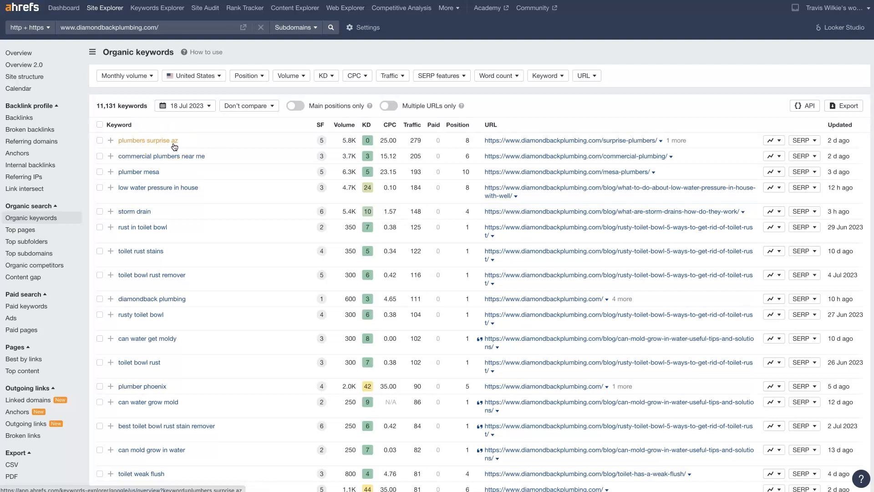
pyautogui.click(157, 175)
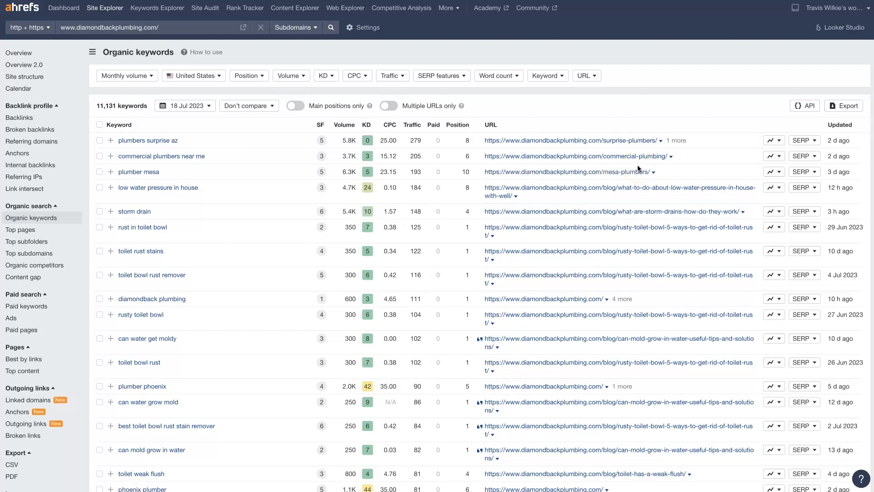
pyautogui.scroll(-3, 556, 219)
pyautogui.scroll(3, 542, 237)
# - Filter the organic keywords to URLs that don't contain "/blog" and show the filtered results
pyautogui.click(594, 82)
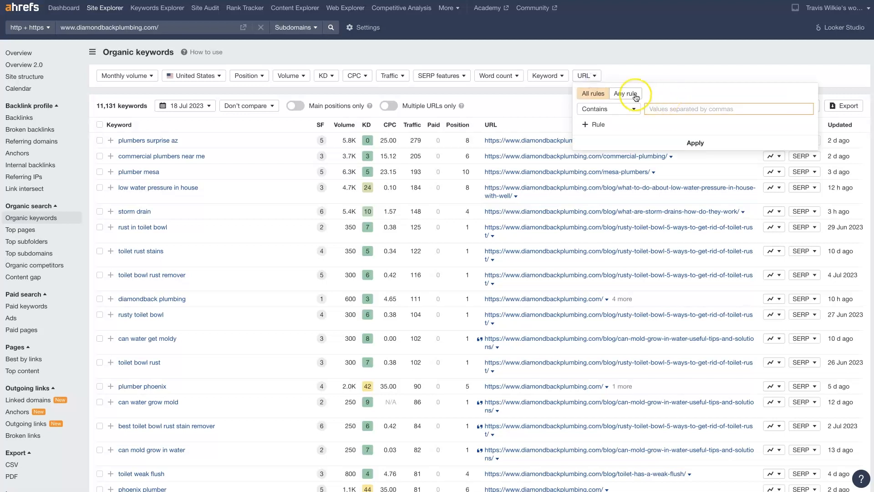
pyautogui.click(636, 61)
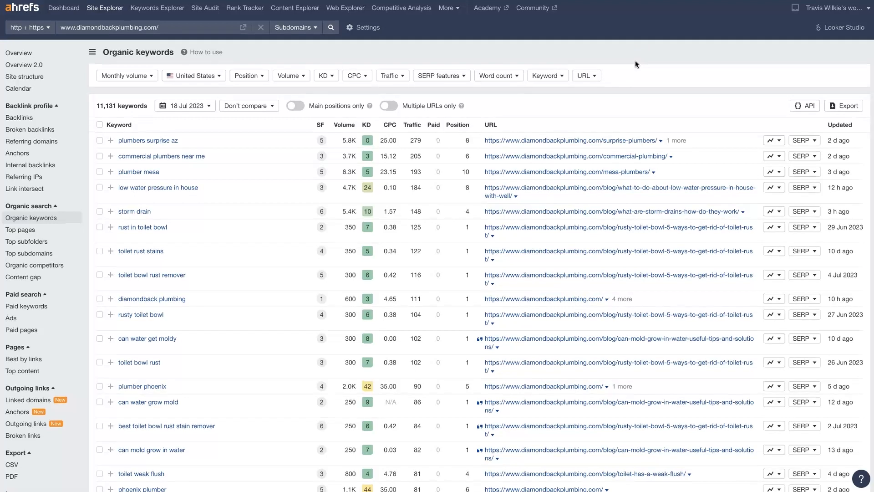
pyautogui.click(593, 75)
pyautogui.click(653, 108)
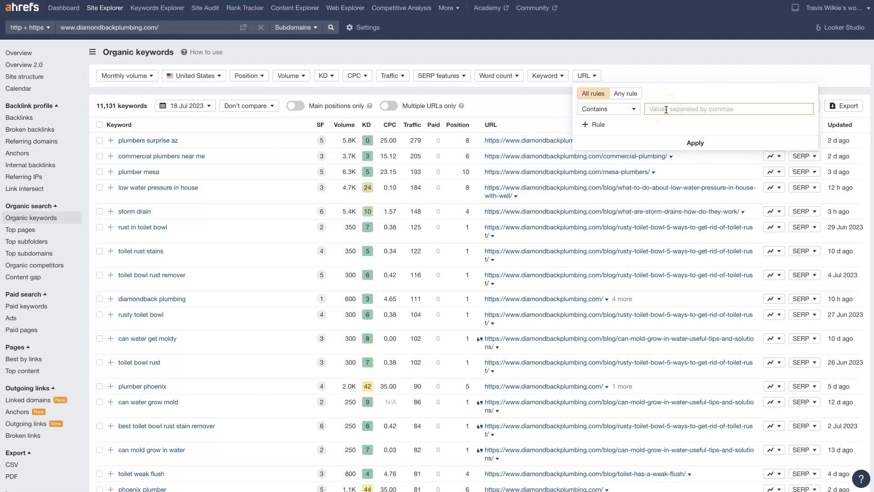
pyautogui.click(631, 109)
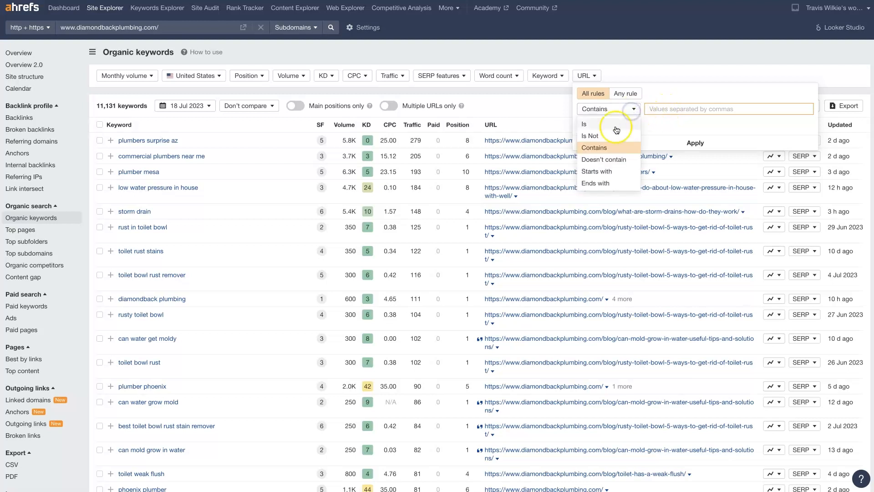
pyautogui.click(617, 159)
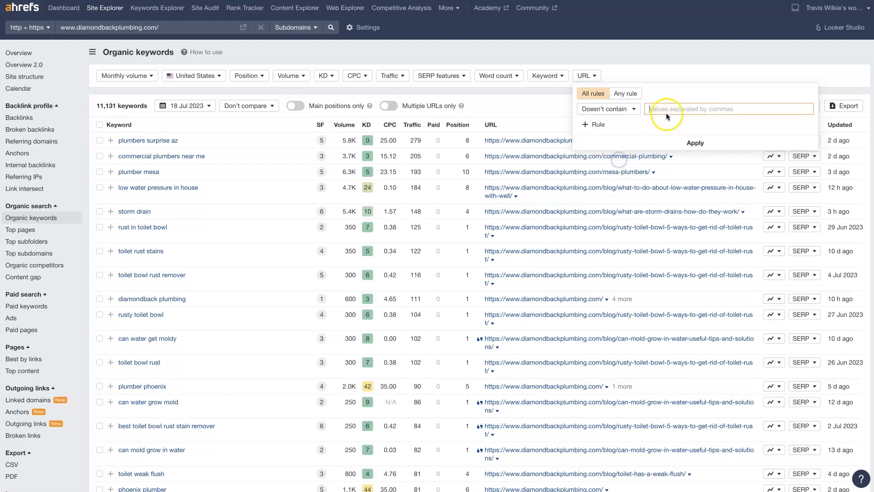
pyautogui.write('/blog')
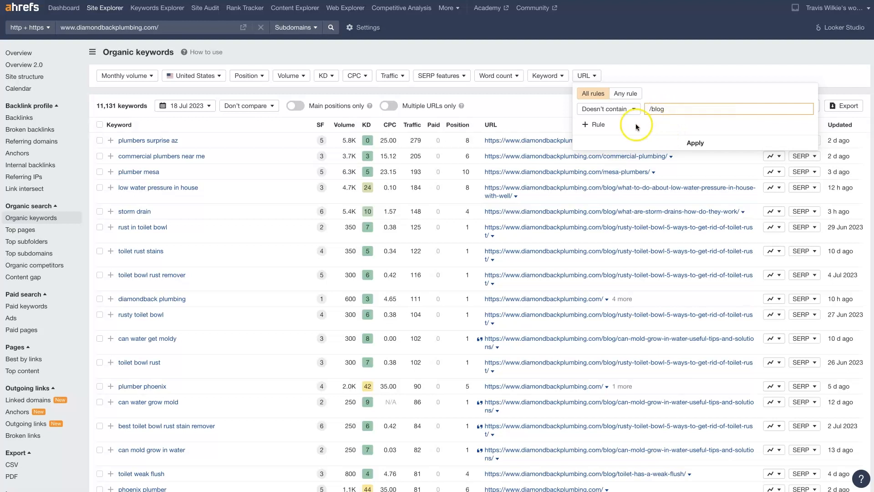
pyautogui.click(594, 125)
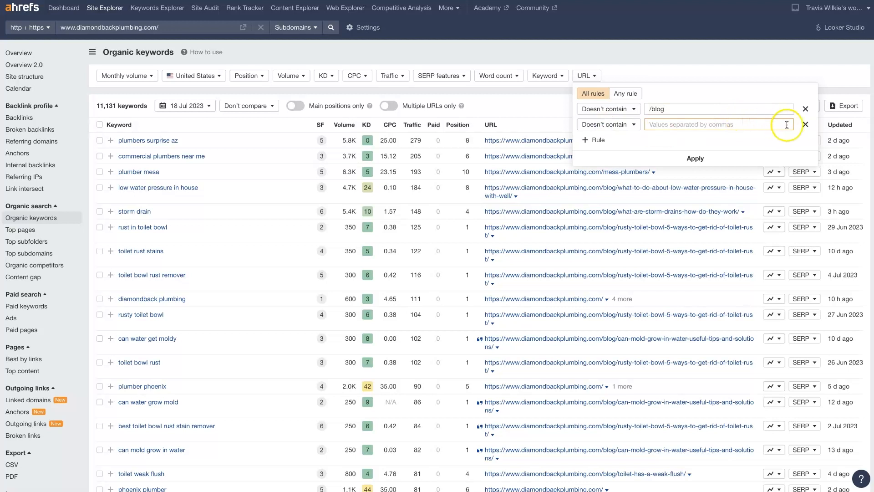
pyautogui.click(805, 124)
pyautogui.click(703, 143)
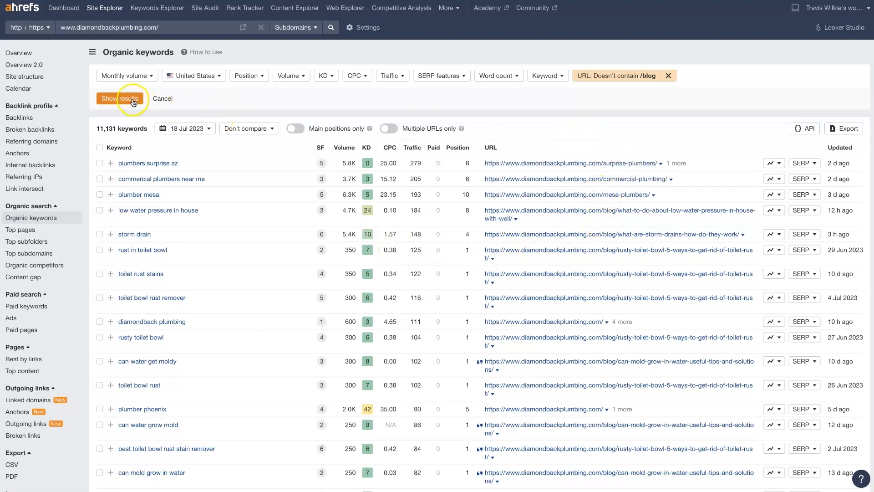
pyautogui.click(115, 98)
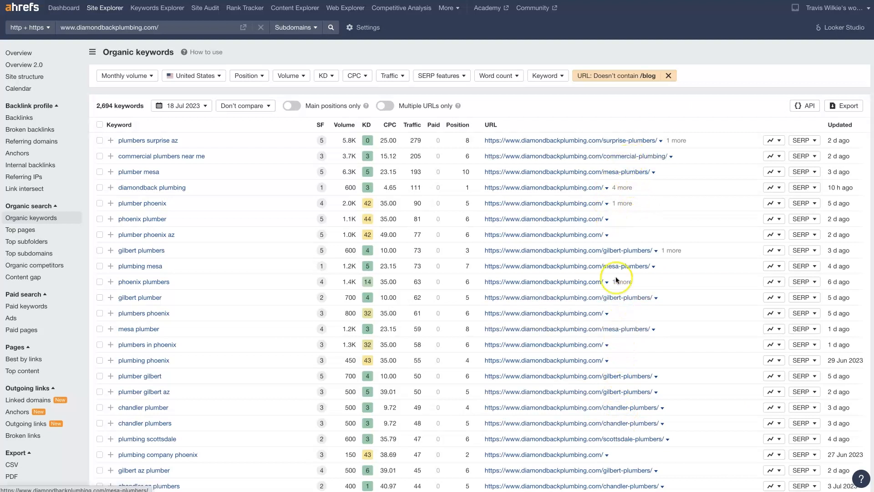
# - Look through the filtered keywords and the city-specific pages that rank for them
pyautogui.scroll(-4, 651, 423)
pyautogui.scroll(-6, 651, 427)
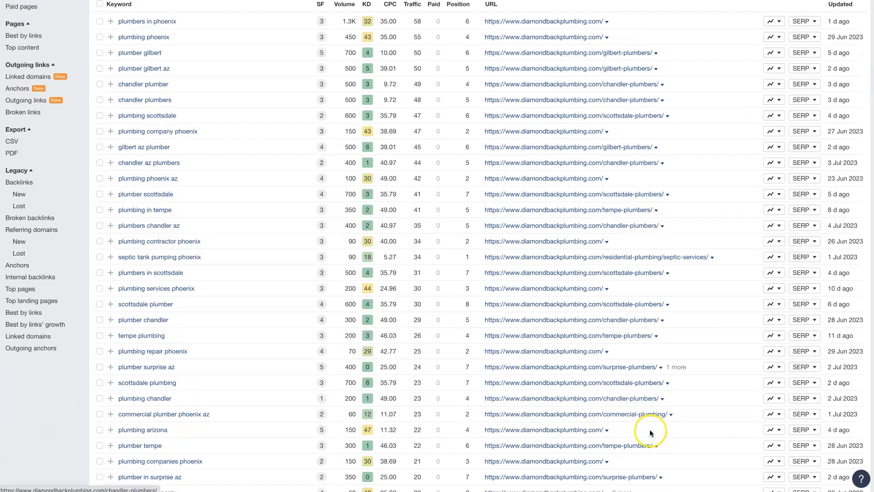
pyautogui.scroll(12, 619, 367)
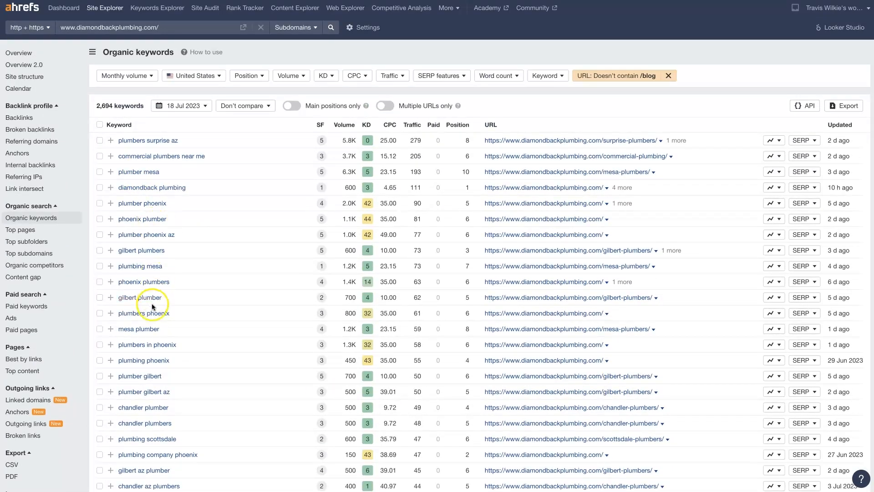
pyautogui.scroll(-1, 152, 296)
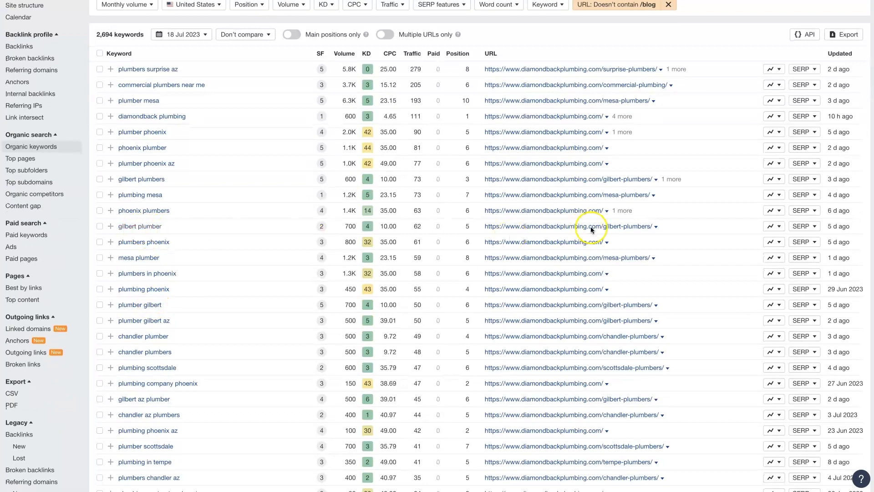
pyautogui.scroll(-5, 496, 437)
pyautogui.scroll(6, 617, 267)
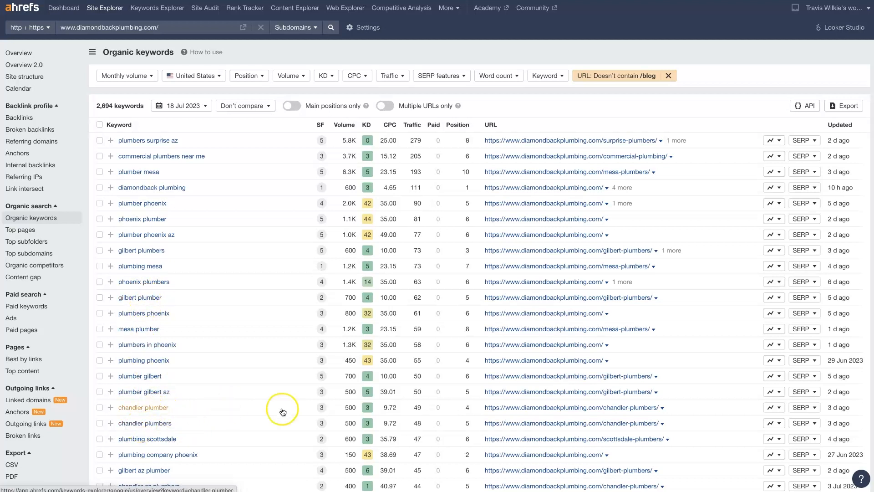
# - Compare the search volume and cost per click of city keywords such as "mesa plumber", "plumbers surprise az" and "plumber mesa"
pyautogui.moveTo(344, 391); pyautogui.dragTo(359, 378)
pyautogui.moveTo(340, 328); pyautogui.dragTo(360, 330)
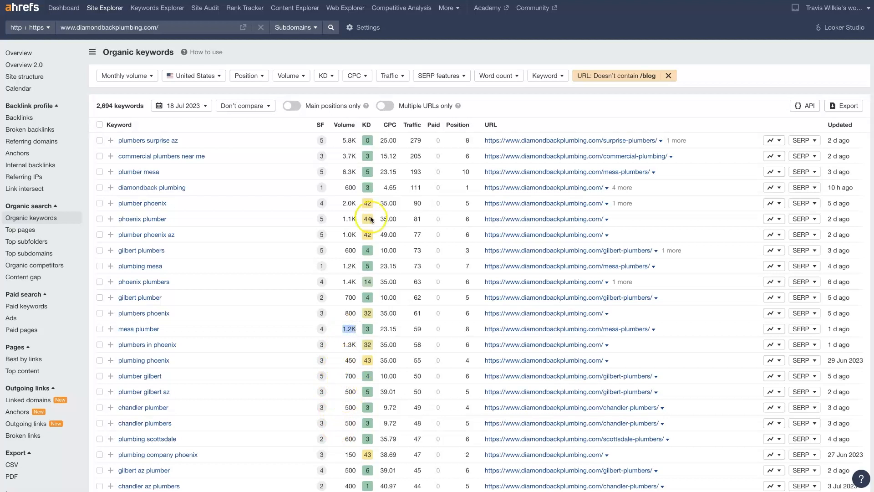
pyautogui.moveTo(342, 140); pyautogui.dragTo(357, 140)
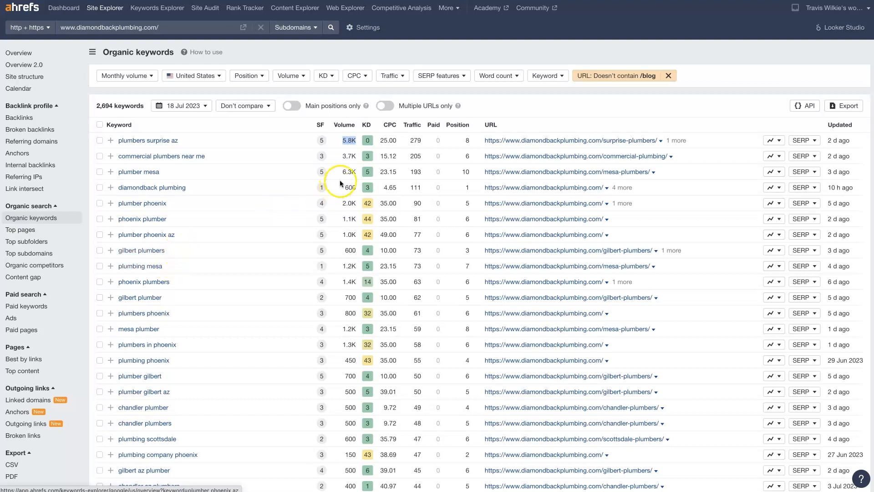
pyautogui.doubleClick(350, 172)
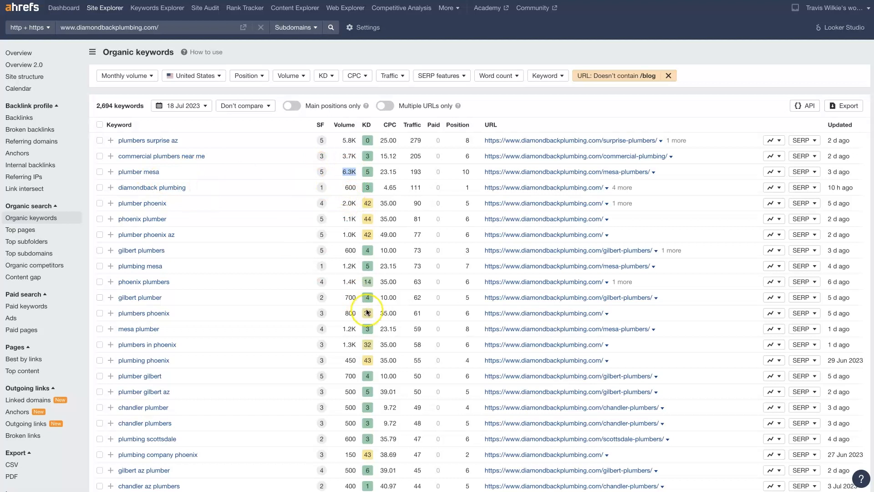
pyautogui.scroll(-1, 313, 327)
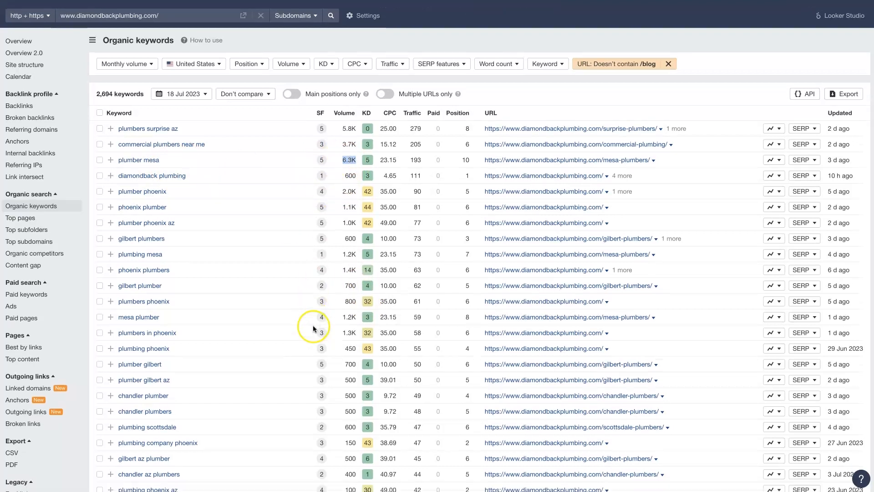
pyautogui.click(381, 159)
pyautogui.moveTo(380, 159); pyautogui.dragTo(399, 161)
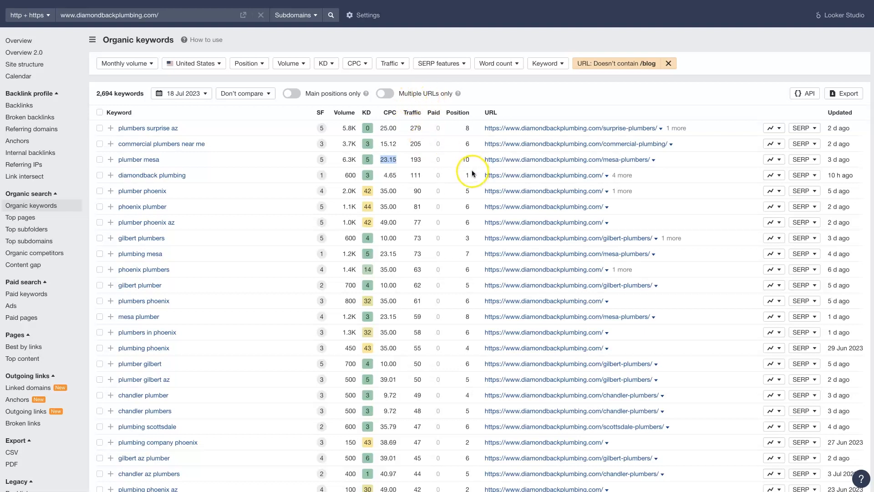
pyautogui.scroll(1, 364, 153)
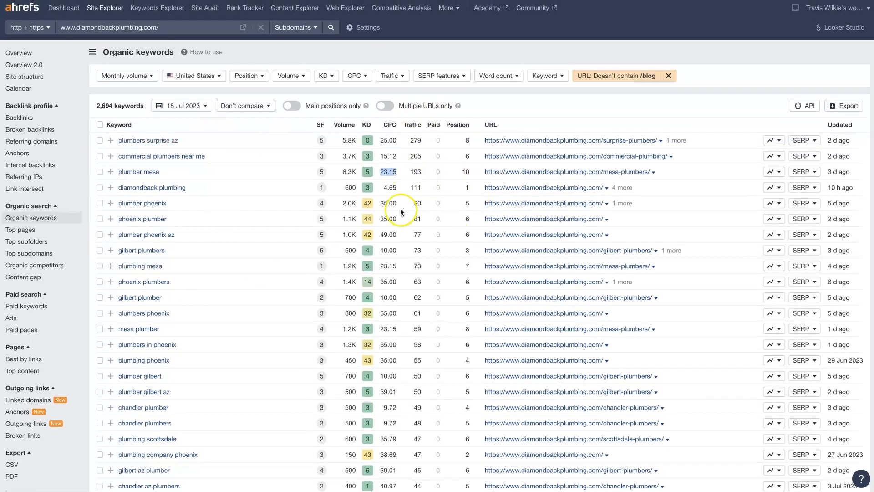